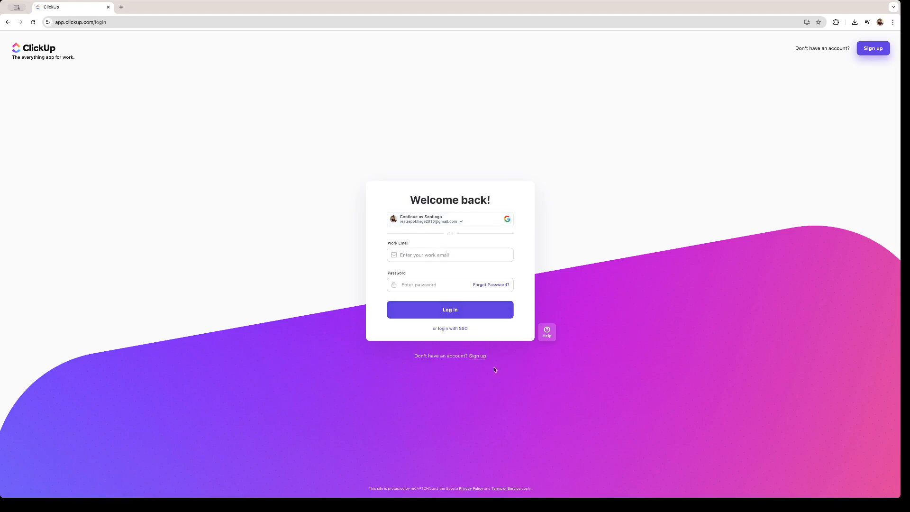
# Step: Start signing up for a new account and choose Personal Use
pyautogui.click(477, 356)
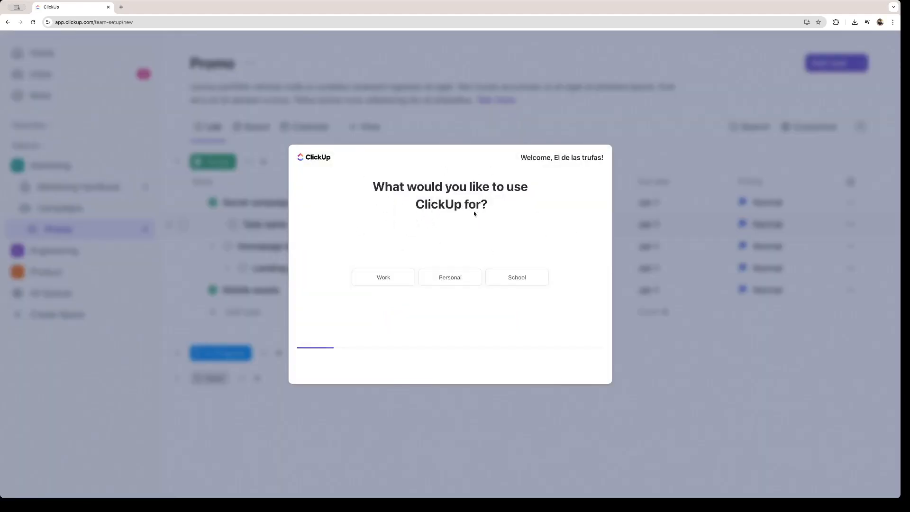
pyautogui.click(450, 280)
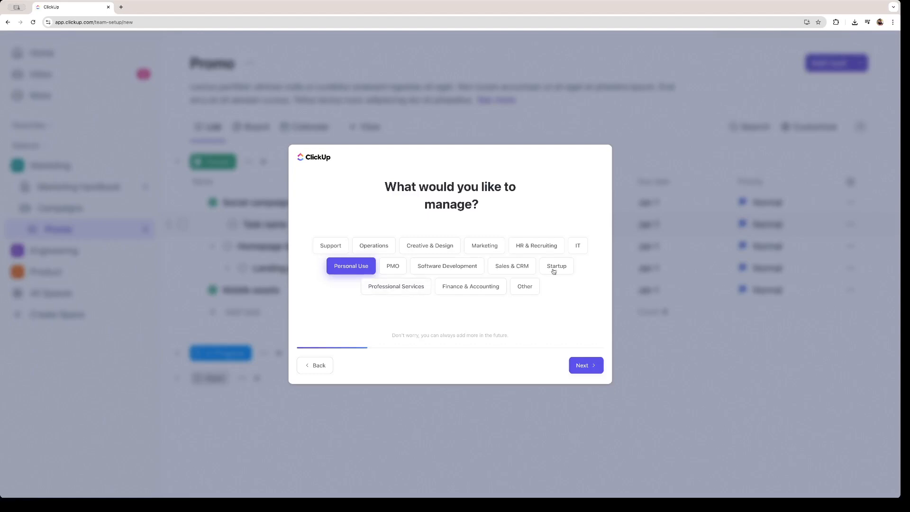
pyautogui.click(585, 365)
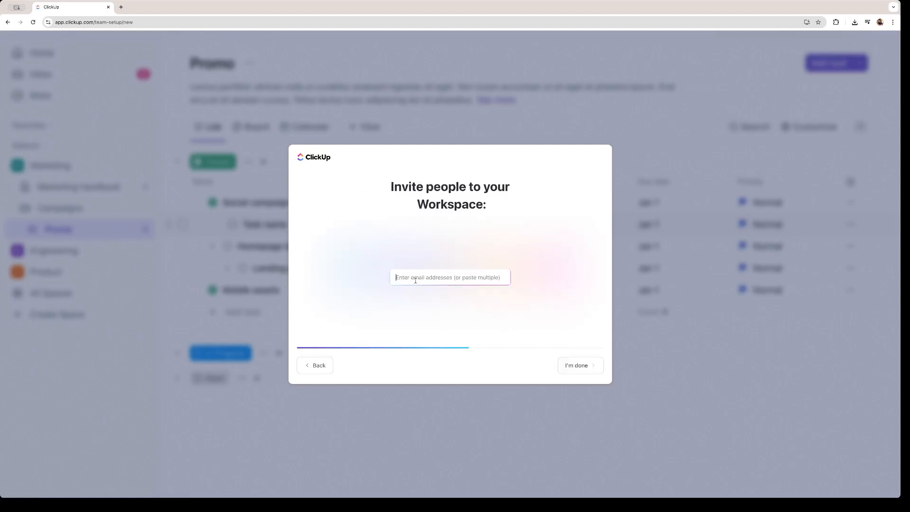
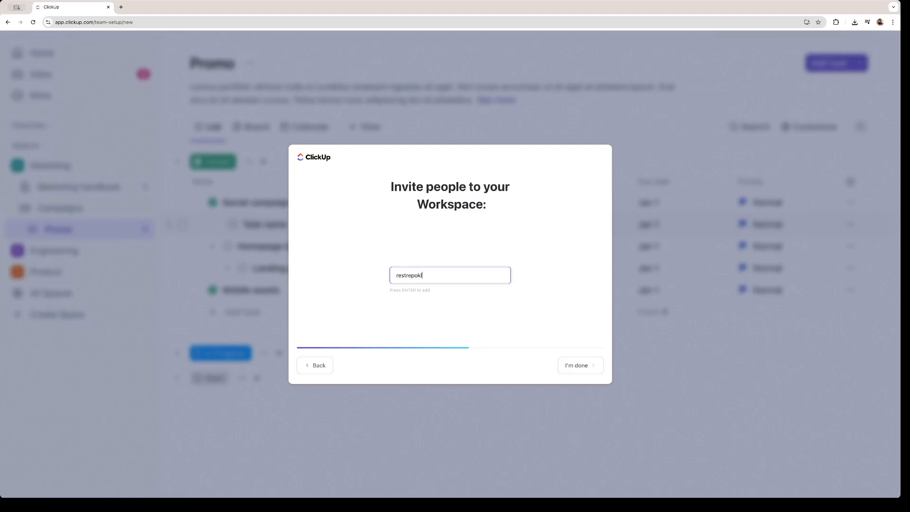
# Step: Invite one teammate by entering their e-mail address
pyautogui.click(423, 293)
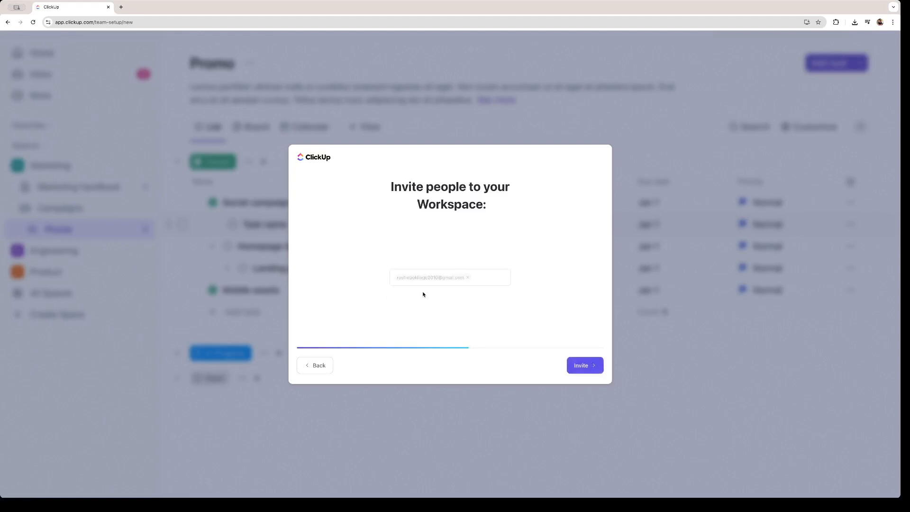
pyautogui.click(589, 366)
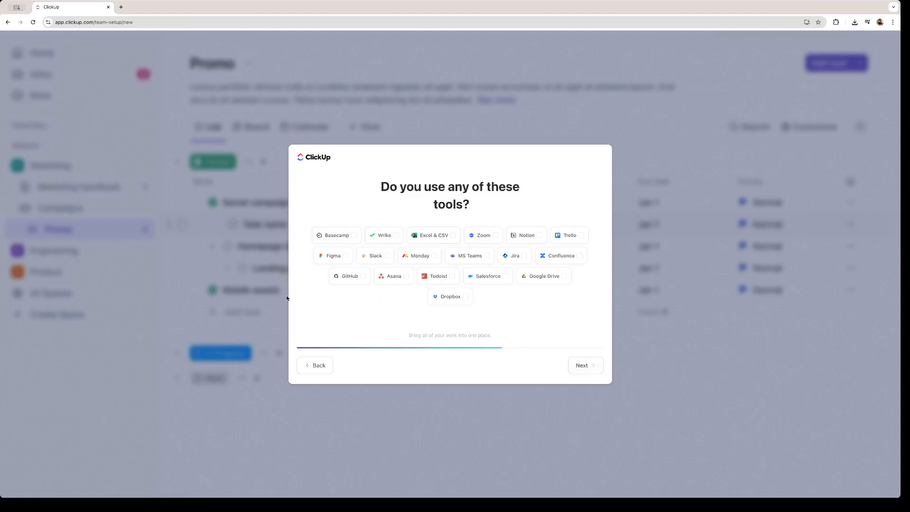
# Step: Tick Excel & CSV as a tool in use and replace the suggested workspace name with the user's own
pyautogui.click(452, 235)
pyautogui.moveTo(482, 275); pyautogui.dragTo(384, 272)
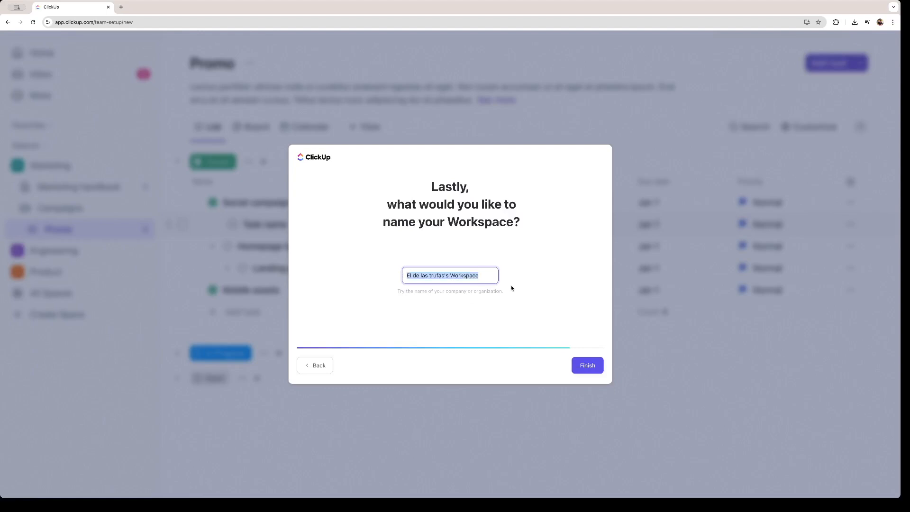
pyautogui.press('BackSpace')
pyautogui.write("Santiago's Wors")
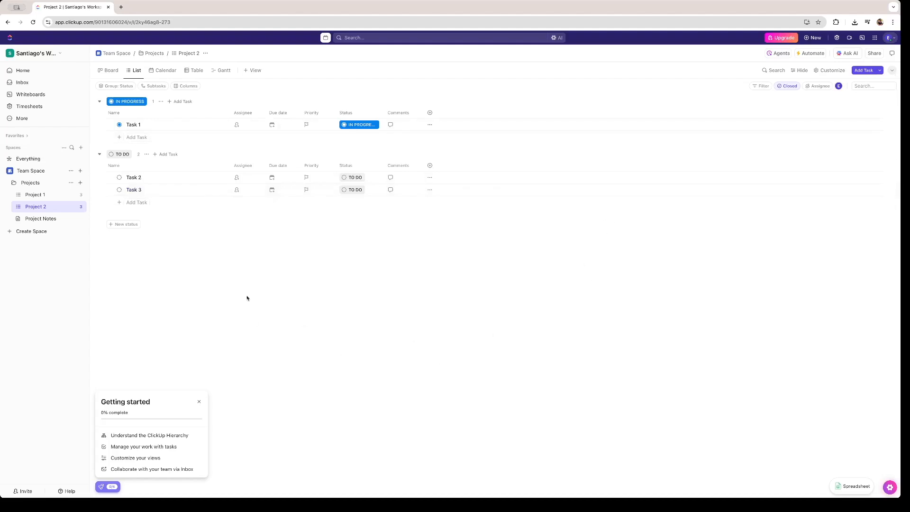
# Step: Close the Getting started checklist
pyautogui.click(199, 402)
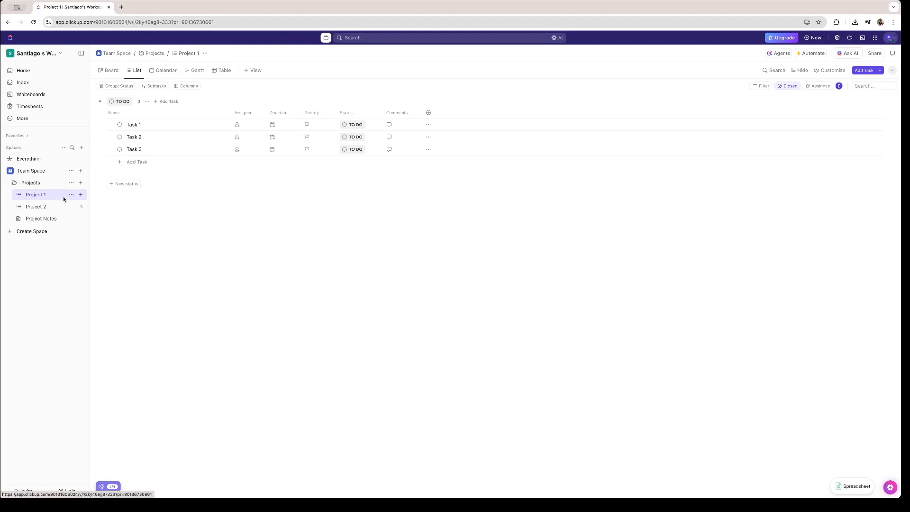
# Step: Delete the Team Space
pyautogui.click(71, 171)
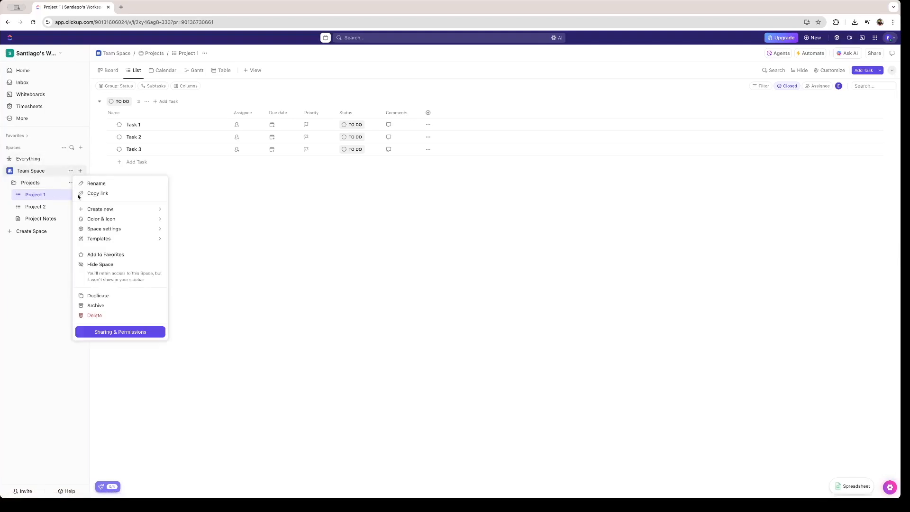
pyautogui.click(116, 316)
pyautogui.click(466, 158)
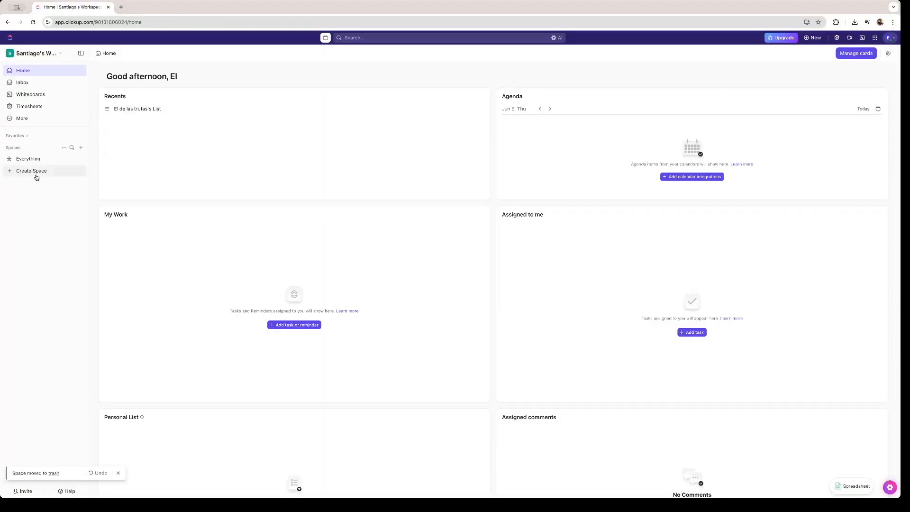
# Step: Create a non-private space named Marketing with the Starter workflow defaults
pyautogui.click(36, 175)
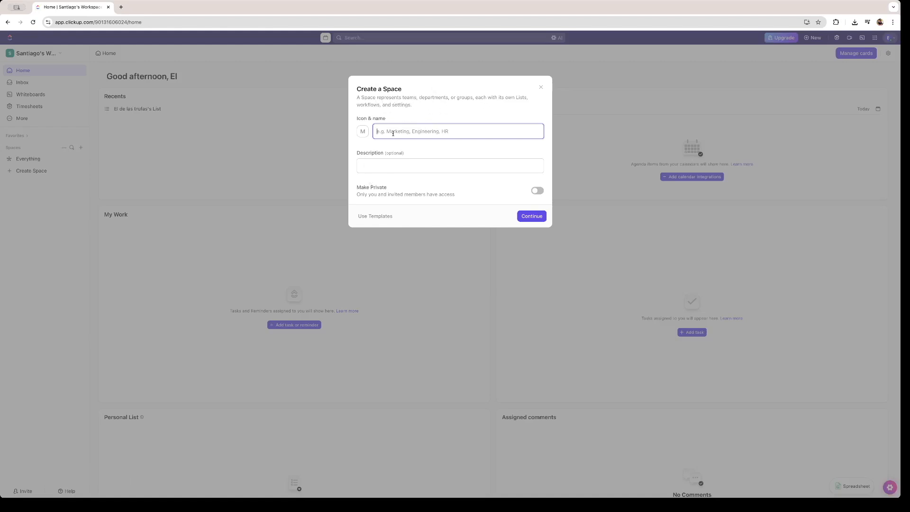
pyautogui.write('Marketing')
pyautogui.click(390, 165)
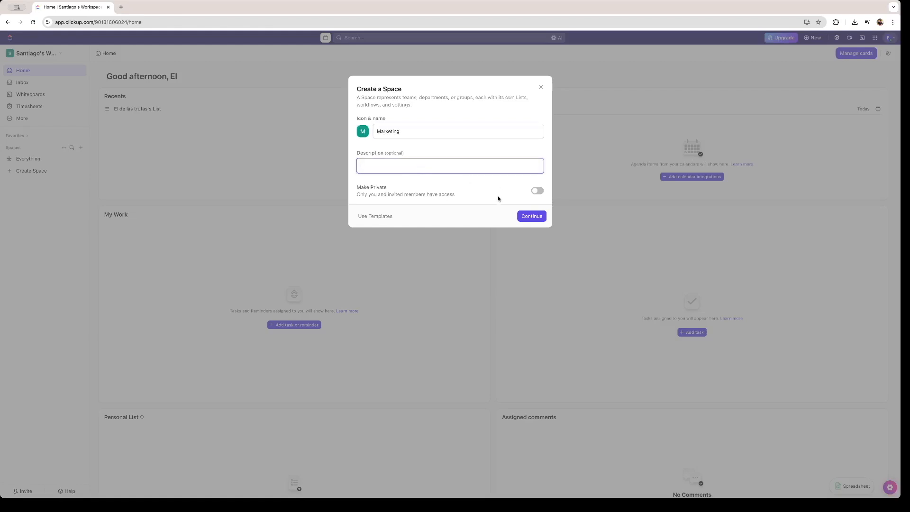
pyautogui.click(398, 190)
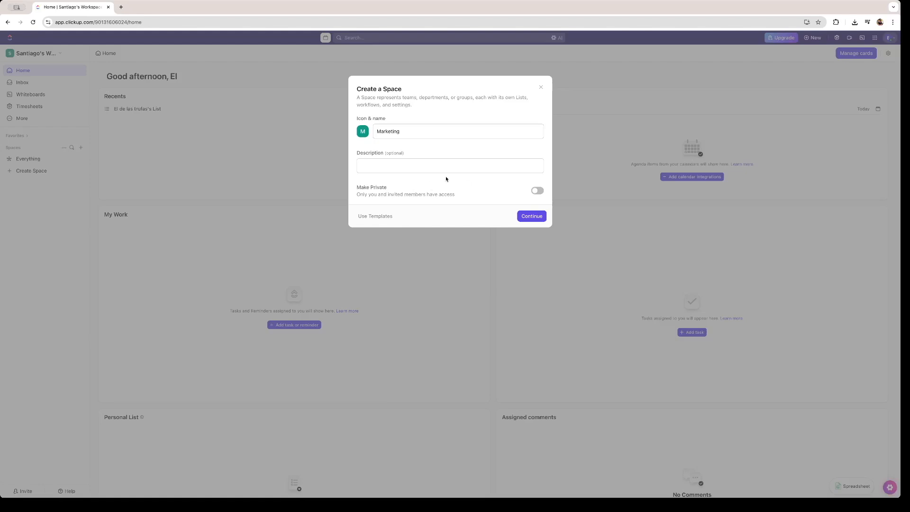
pyautogui.click(536, 191)
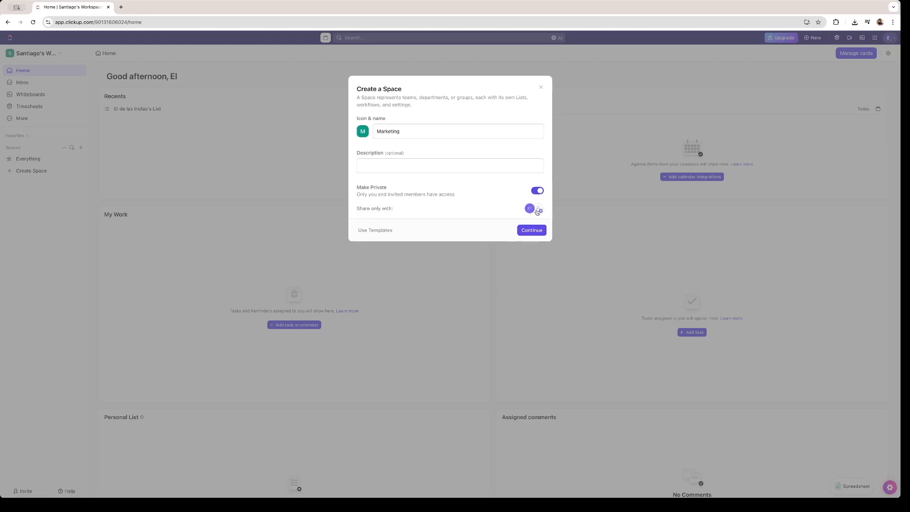
pyautogui.click(535, 192)
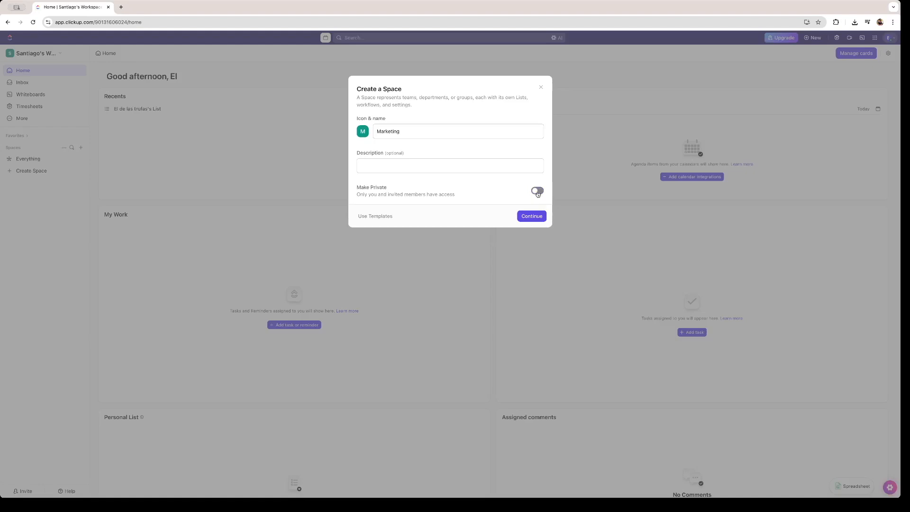
pyautogui.click(531, 217)
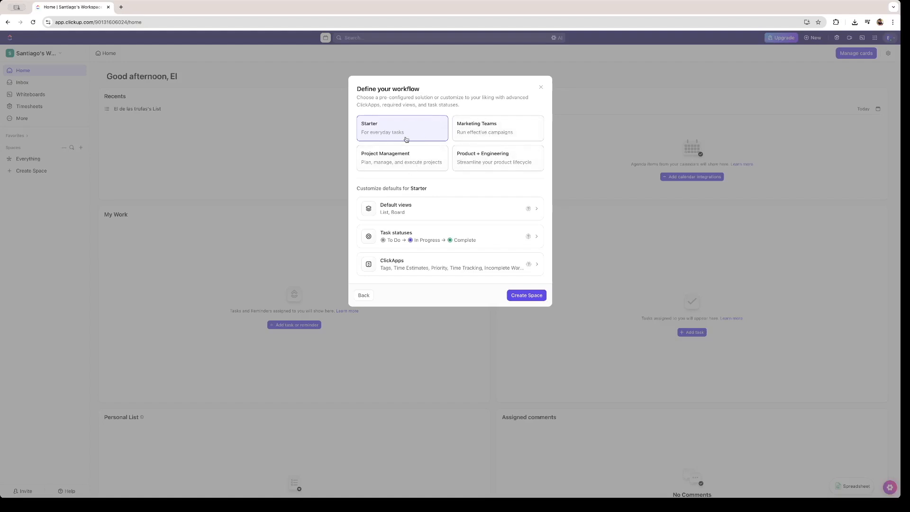
pyautogui.click(525, 296)
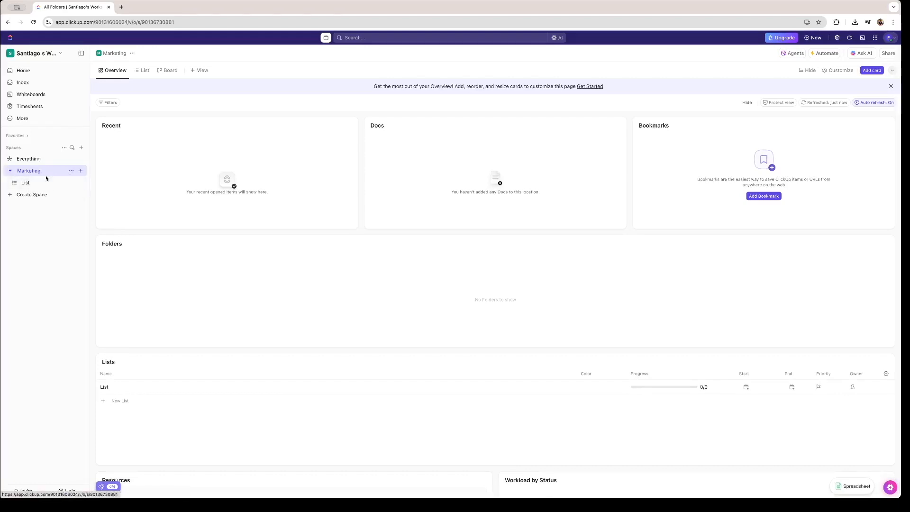
# Step: Add a list named Mother's Day to the Marketing space
pyautogui.click(80, 183)
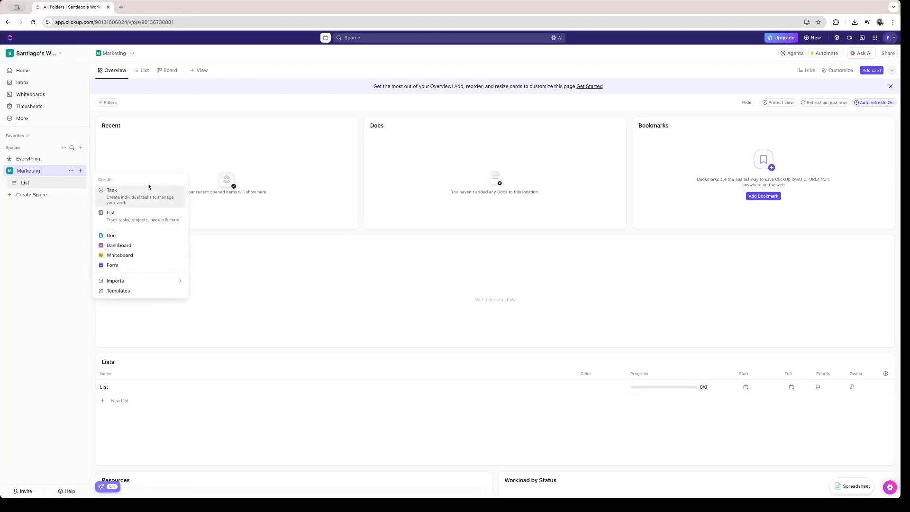
pyautogui.click(137, 216)
pyautogui.write("Mother's Day")
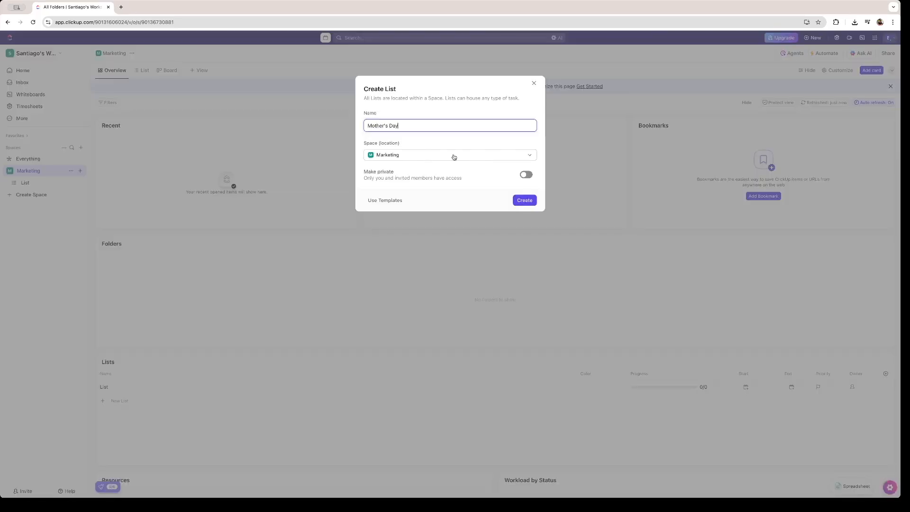
pyautogui.click(454, 156)
pyautogui.click(395, 154)
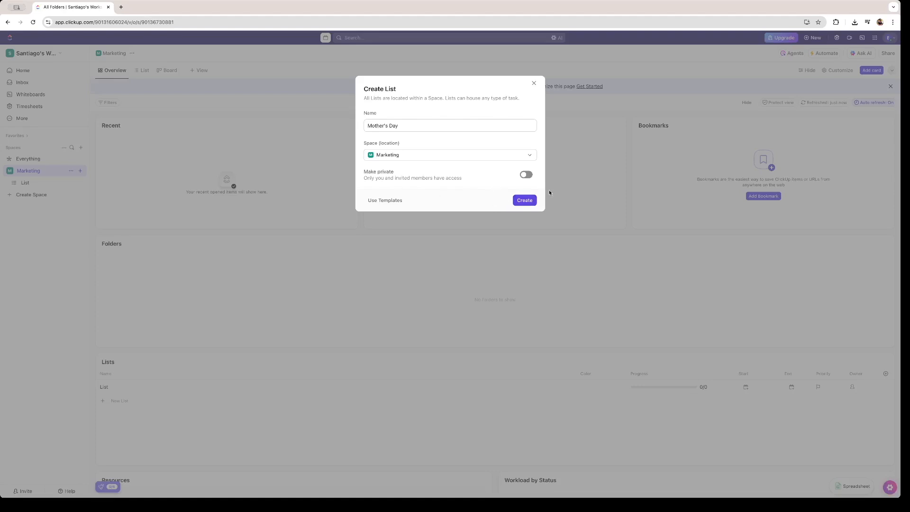
pyautogui.click(530, 200)
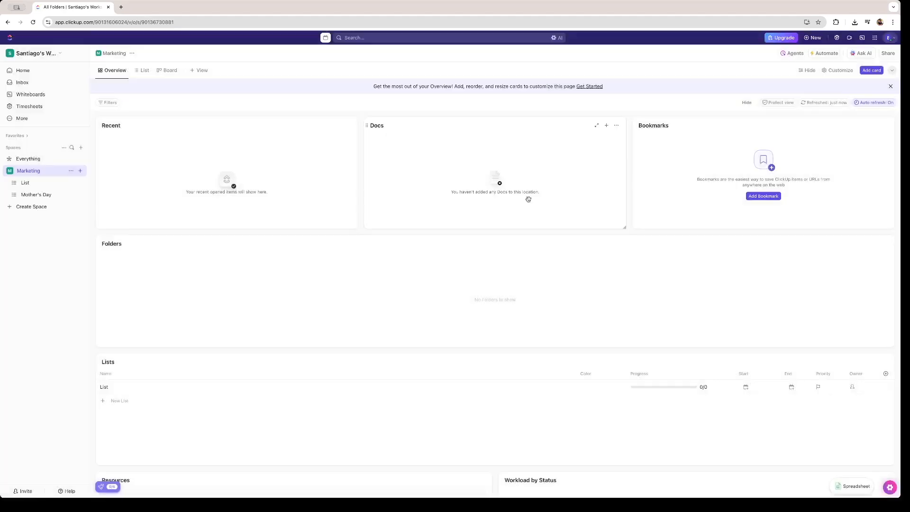
pyautogui.click(71, 182)
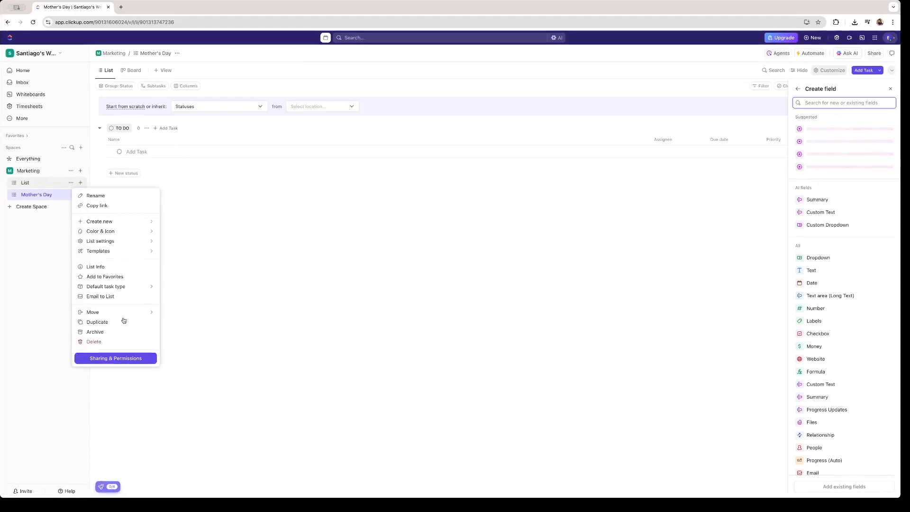
# Step: Delete the default List and add a Father's Day list to Marketing
pyautogui.click(100, 342)
pyautogui.click(485, 151)
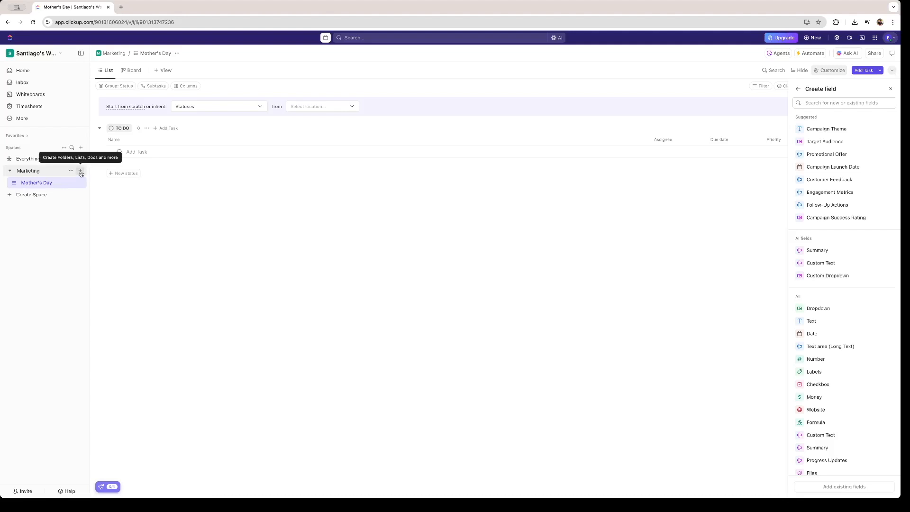
pyautogui.click(81, 172)
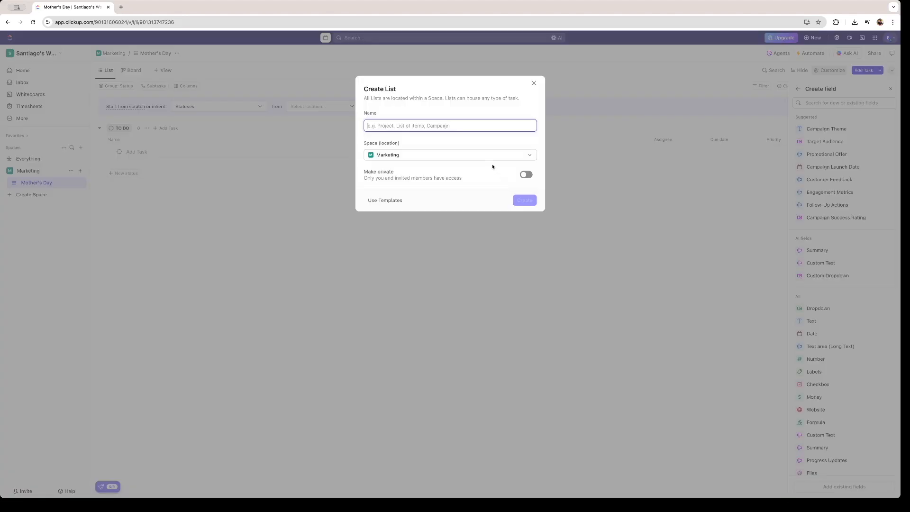
pyautogui.write('Fath')
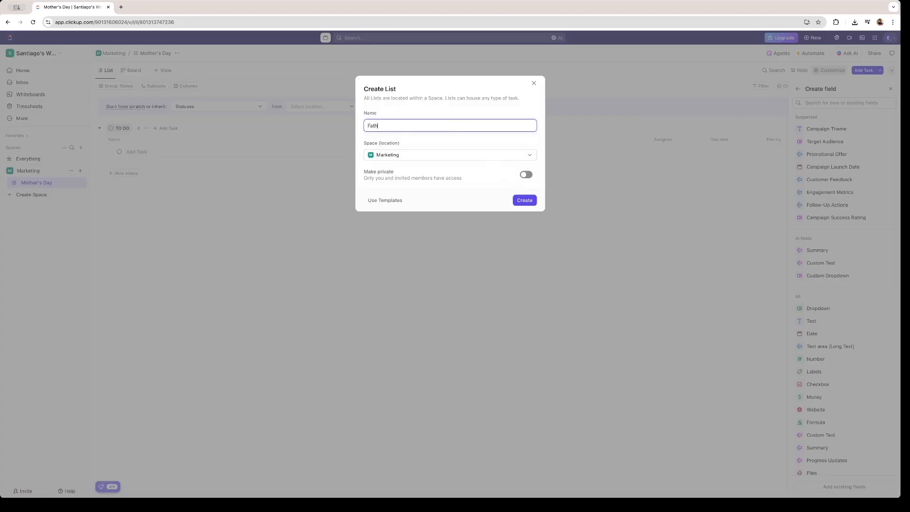
pyautogui.write("er's Day")
pyautogui.press('Return')
# Step: Add a Social Media Posts list to Marketing
pyautogui.click(81, 172)
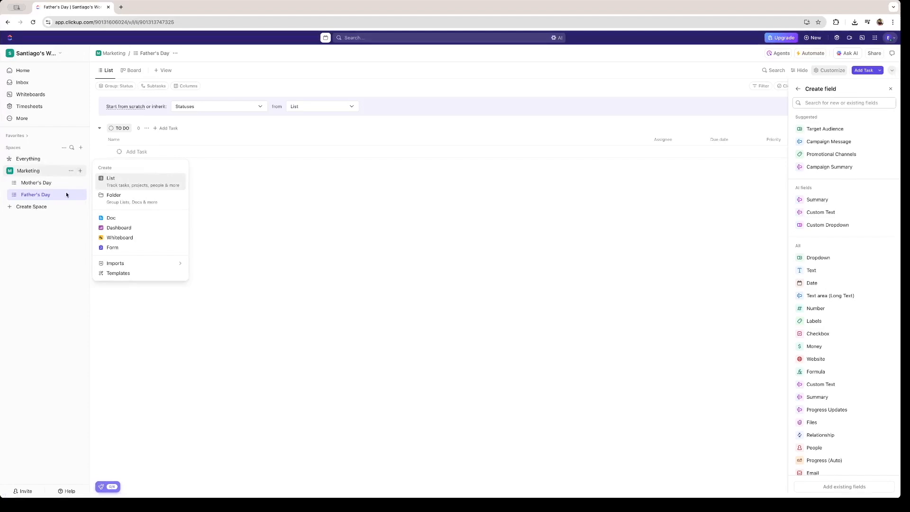
pyautogui.click(137, 181)
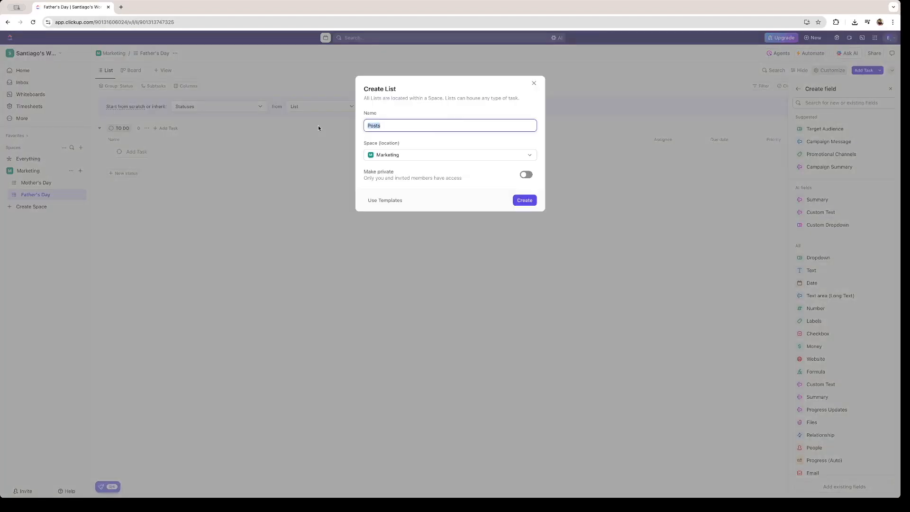
pyautogui.write('Social Media Posts')
pyautogui.click(524, 201)
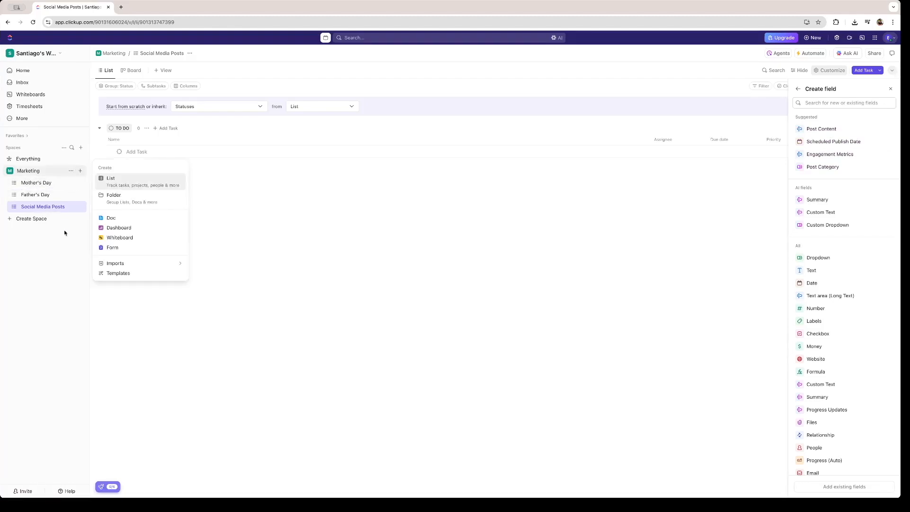
pyautogui.click(64, 233)
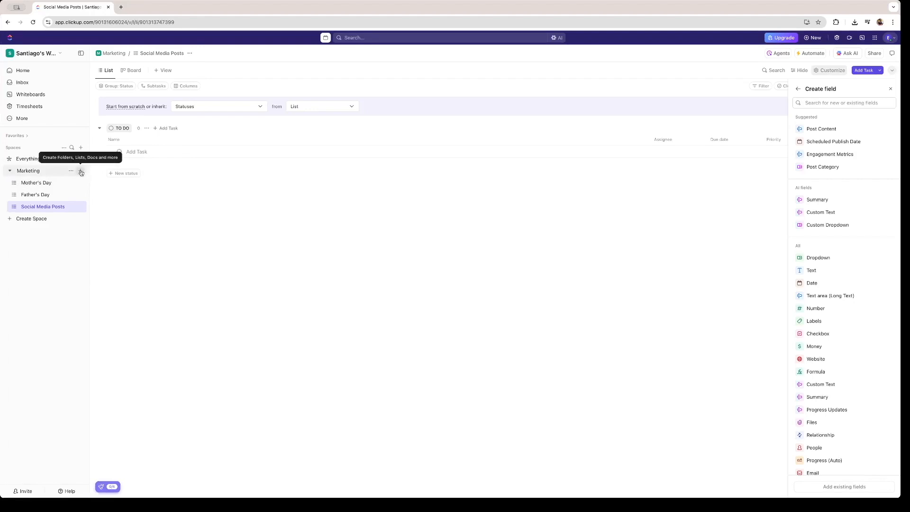
# Step: Create a Special Days folder and move Mother's Day and Father's Day into it
pyautogui.click(81, 173)
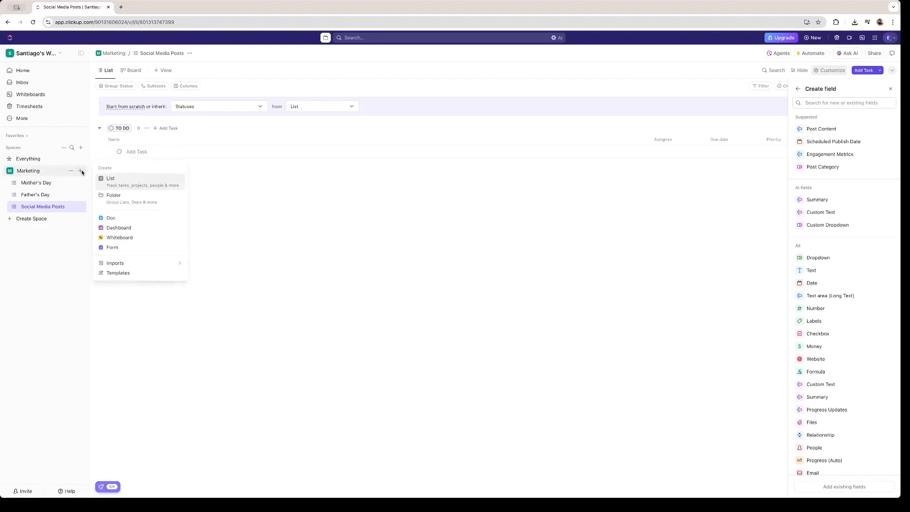
pyautogui.click(127, 200)
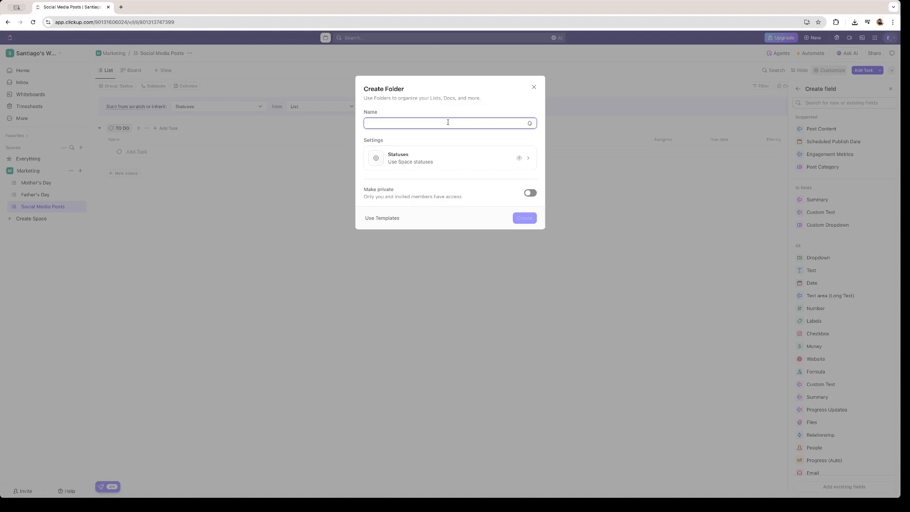
pyautogui.write('Special Days')
pyautogui.press('Return')
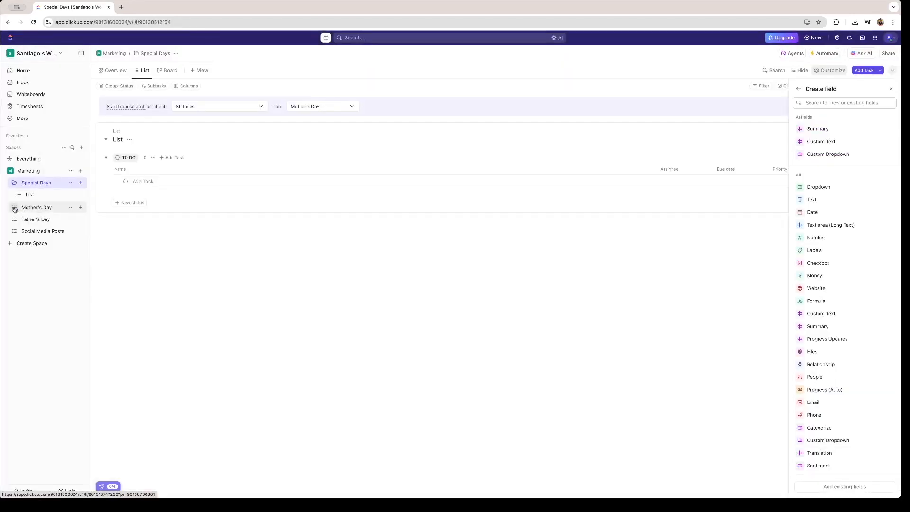
pyautogui.moveTo(18, 212); pyautogui.dragTo(15, 185)
pyautogui.moveTo(15, 219); pyautogui.dragTo(15, 207)
# Step: Delete the folder's empty default List and check Special Days now holds both lists
pyautogui.click(71, 219)
pyautogui.click(91, 389)
pyautogui.click(496, 151)
pyautogui.click(13, 183)
pyautogui.click(14, 185)
pyautogui.click(14, 185)
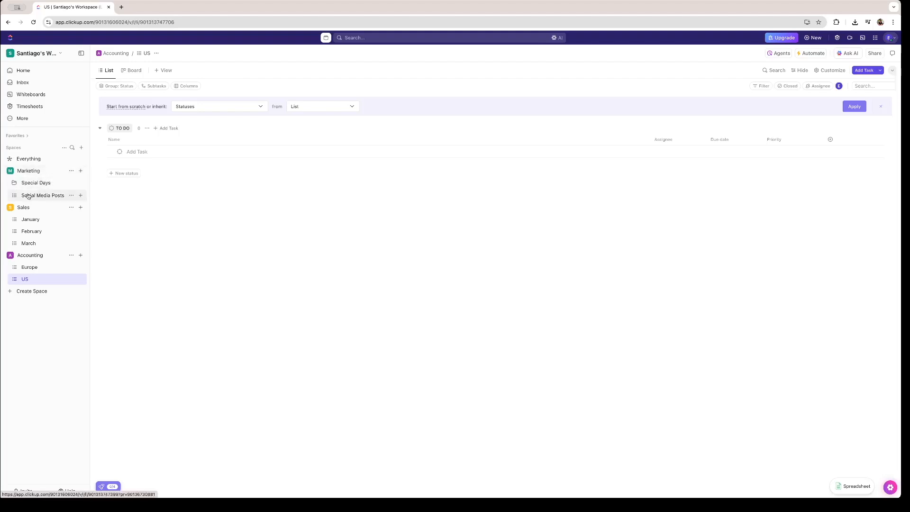
# Step: Expand and collapse Special Days, then start a new task in Mother's Day
pyautogui.click(13, 185)
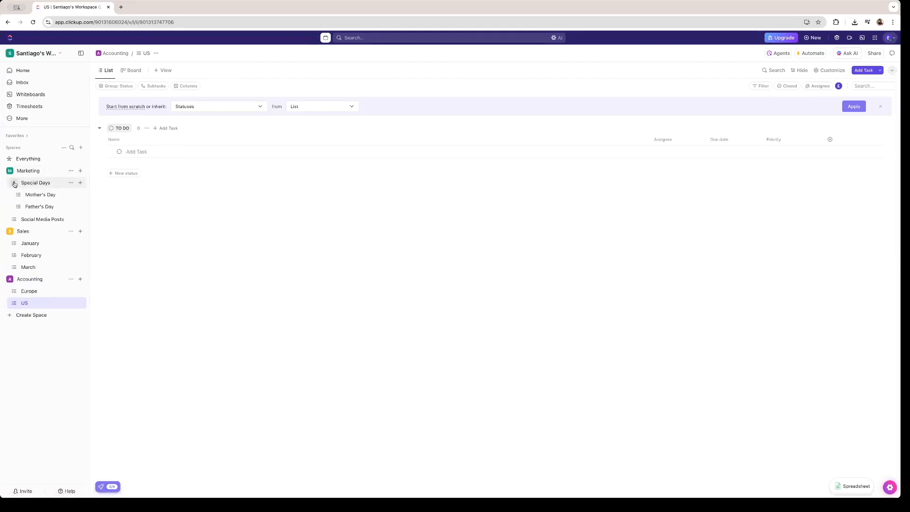
pyautogui.click(13, 185)
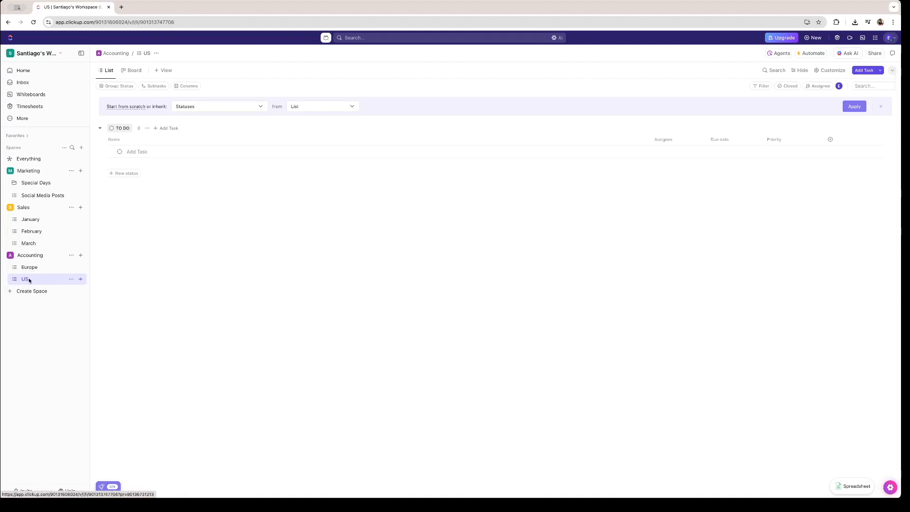
pyautogui.click(139, 125)
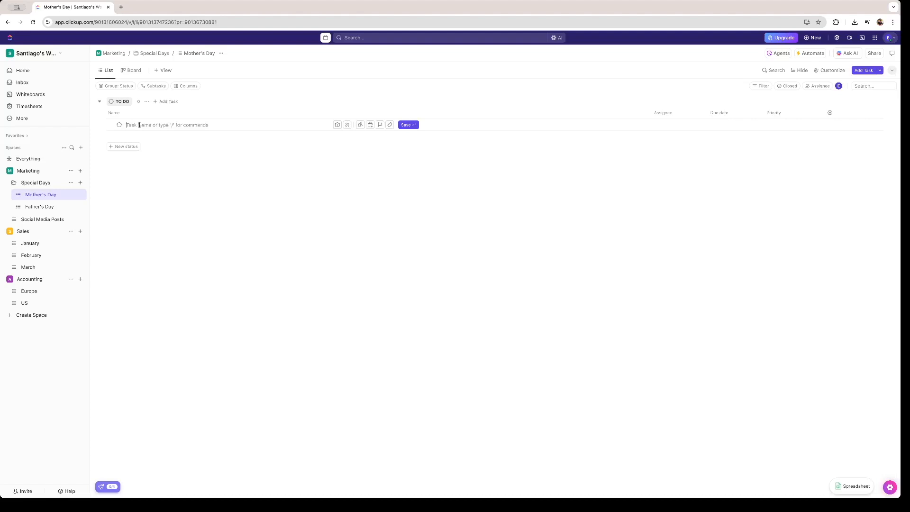
# Step: Save the task 'Sell more Teddy Bears' in Mother's Day and open its details
pyautogui.write('Sell more Teddy Bears')
pyautogui.click(407, 125)
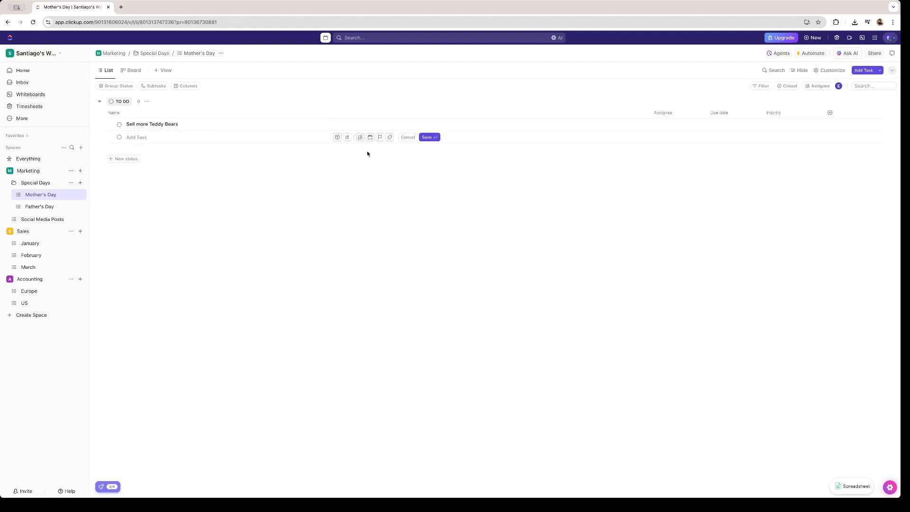
pyautogui.click(307, 127)
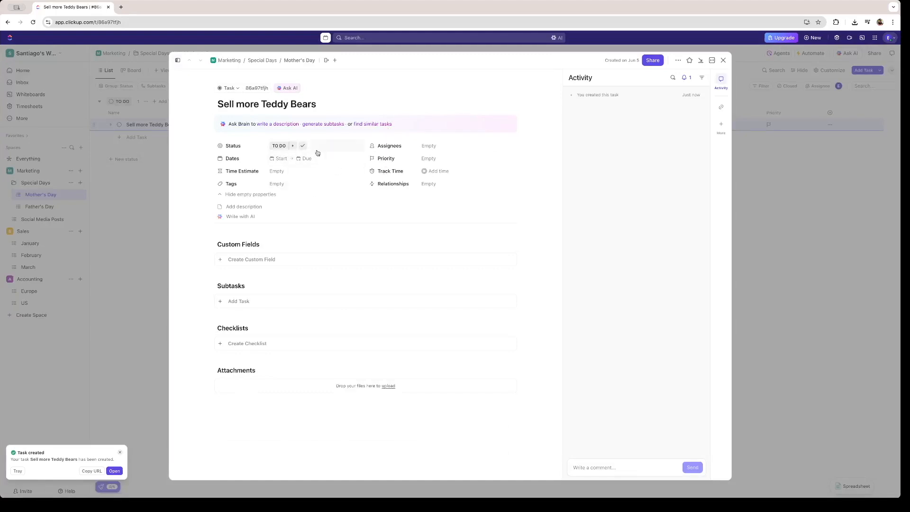
# Step: Schedule the task from Jun 19 to Jun 26 with a 20h time estimate
pyautogui.click(291, 161)
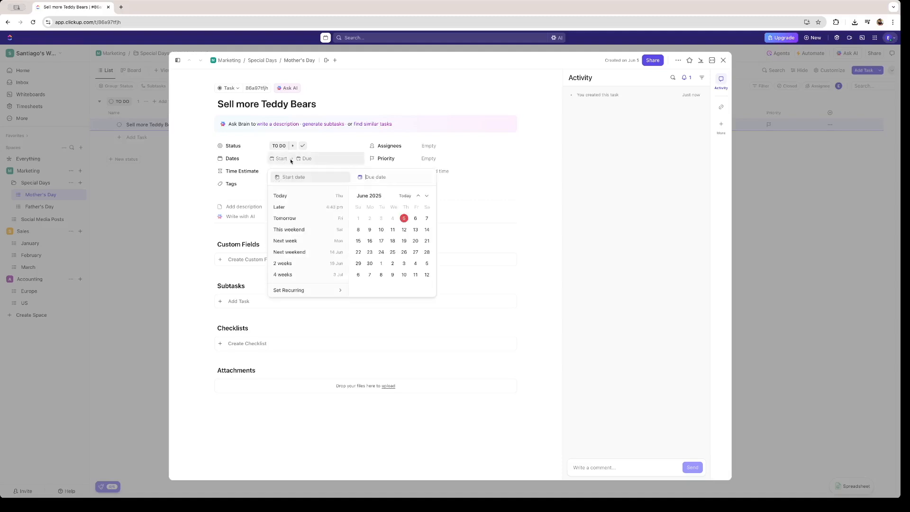
pyautogui.click(404, 241)
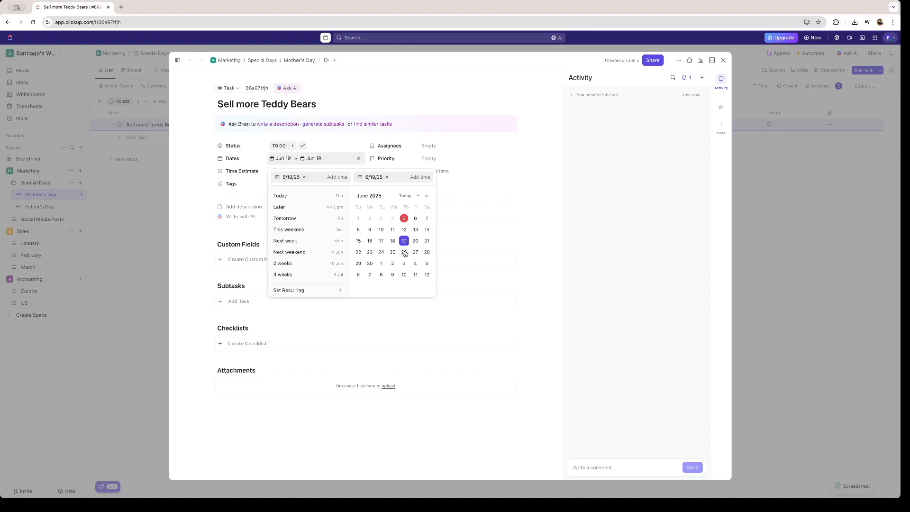
pyautogui.click(404, 253)
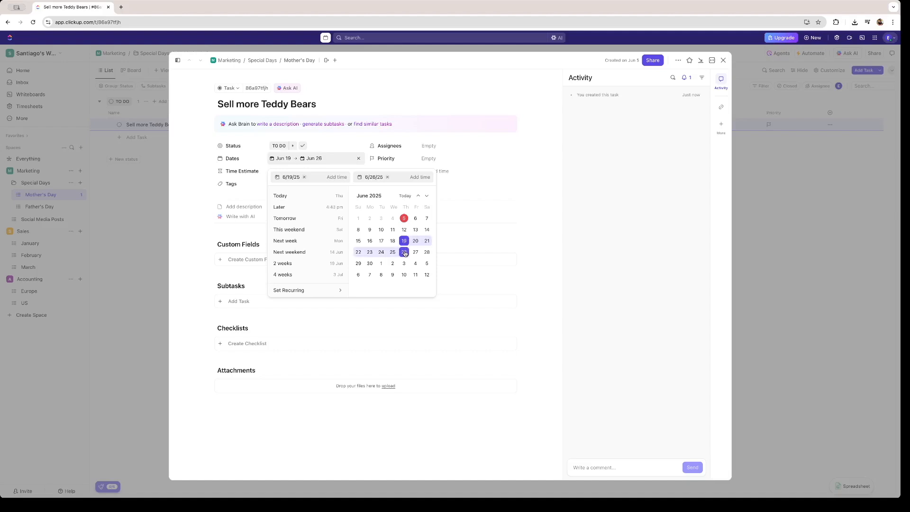
pyautogui.click(462, 238)
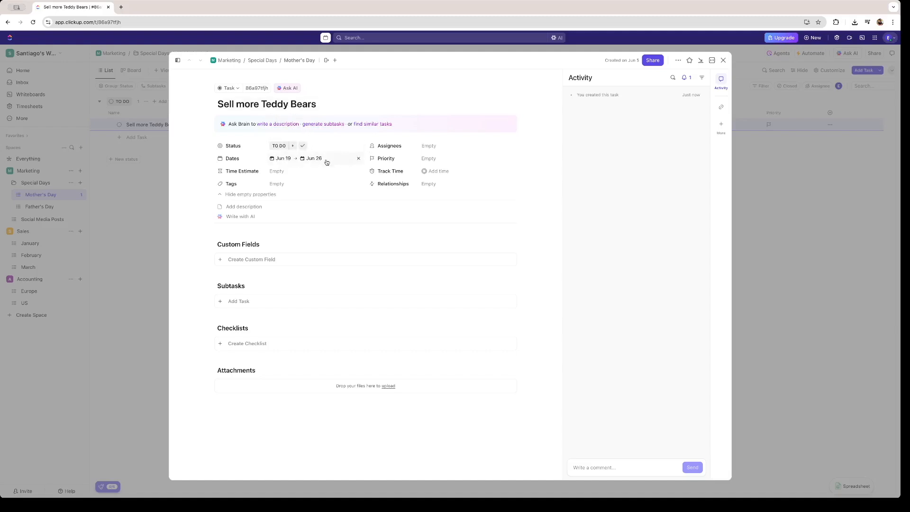
pyautogui.click(307, 174)
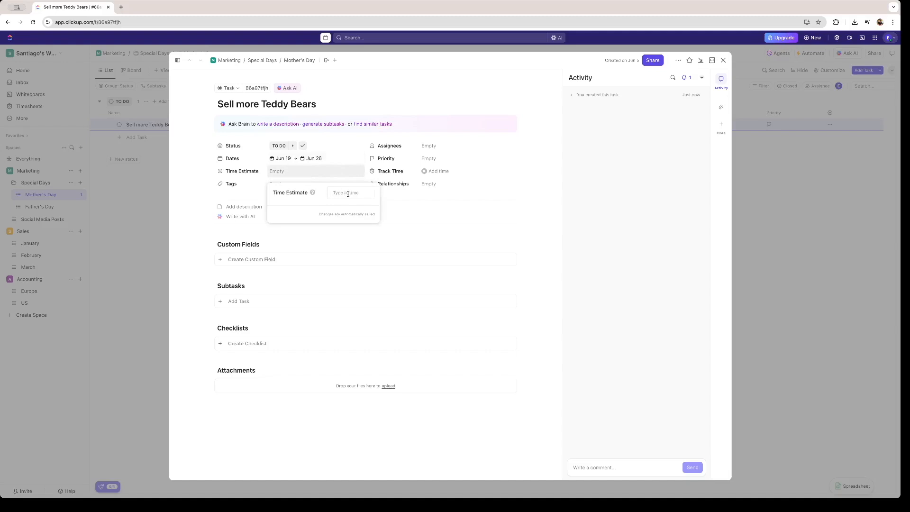
pyautogui.write('20')
pyautogui.press('Return')
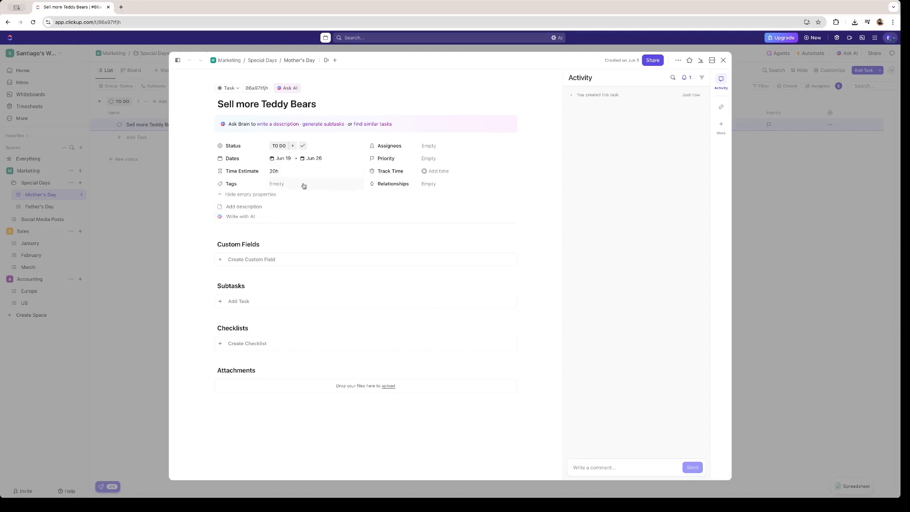
# Step: Tag the task 'mothers day'
pyautogui.click(286, 190)
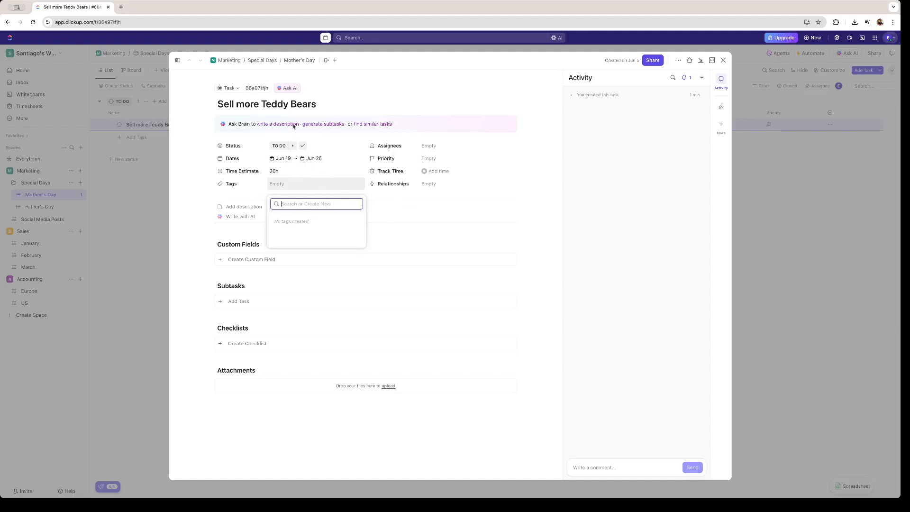
pyautogui.write('mothers')
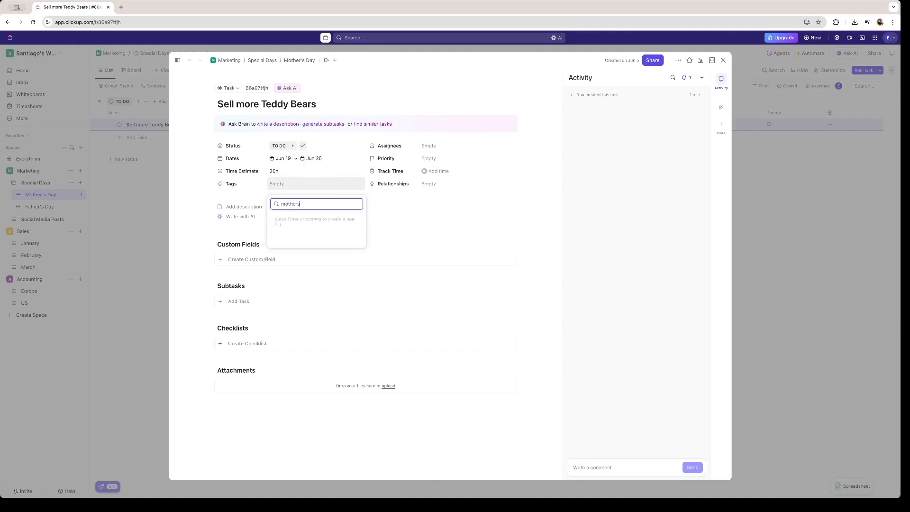
pyautogui.write(' day')
pyautogui.press('Return')
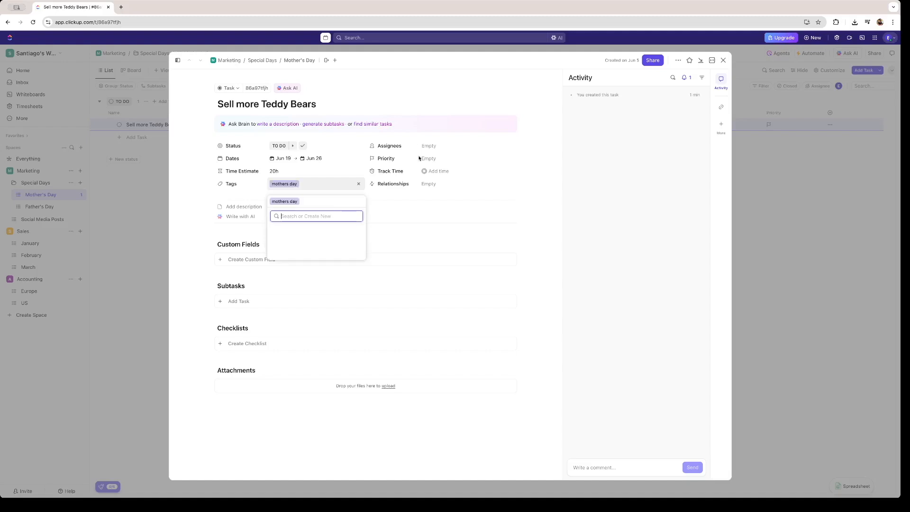
pyautogui.press('Escape')
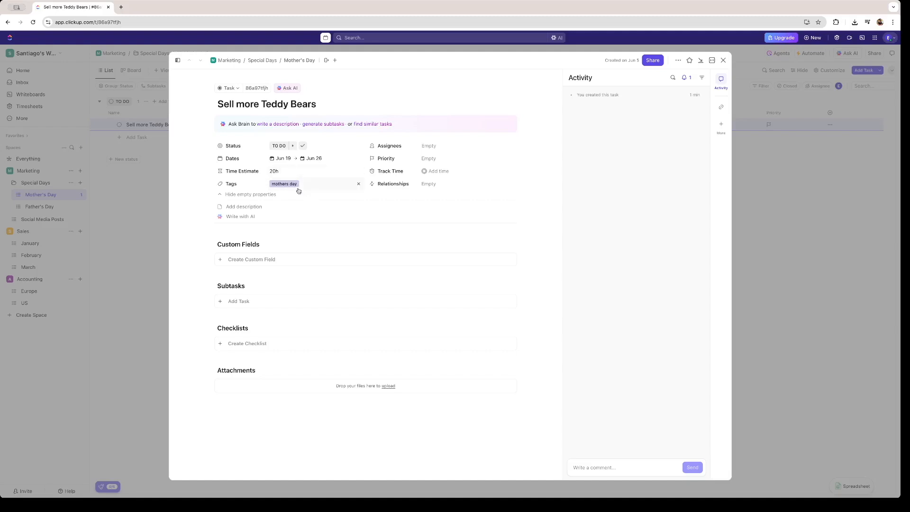
# Step: Assign the Teddy Bears task to the workspace member and log 3h of tracked time
pyautogui.click(434, 150)
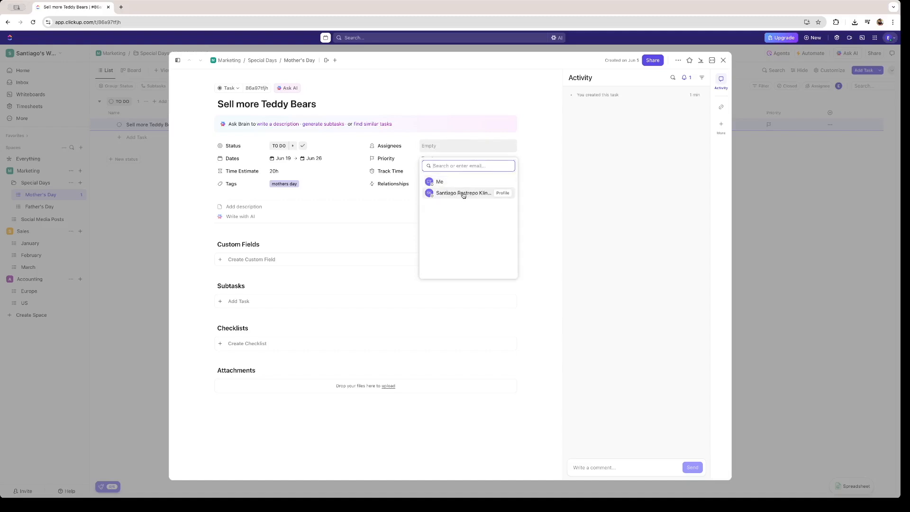
pyautogui.click(463, 194)
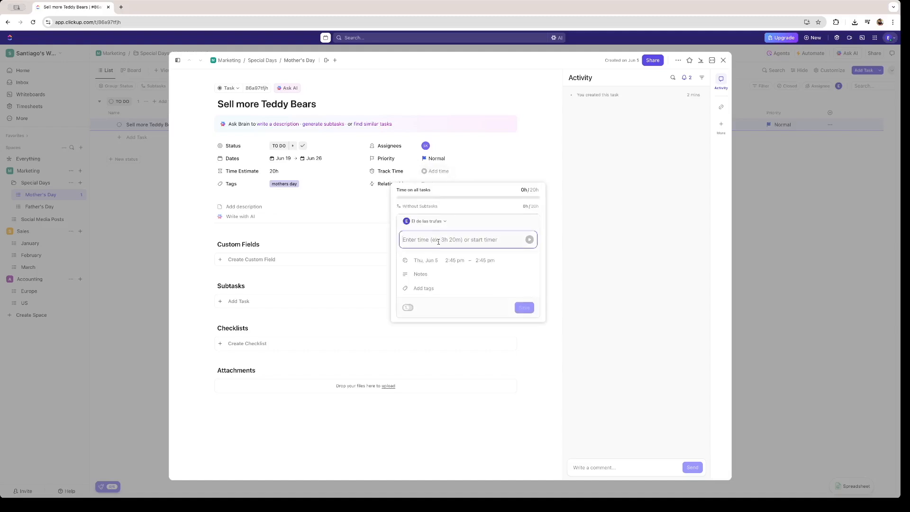
pyautogui.write('3h')
pyautogui.press('Return')
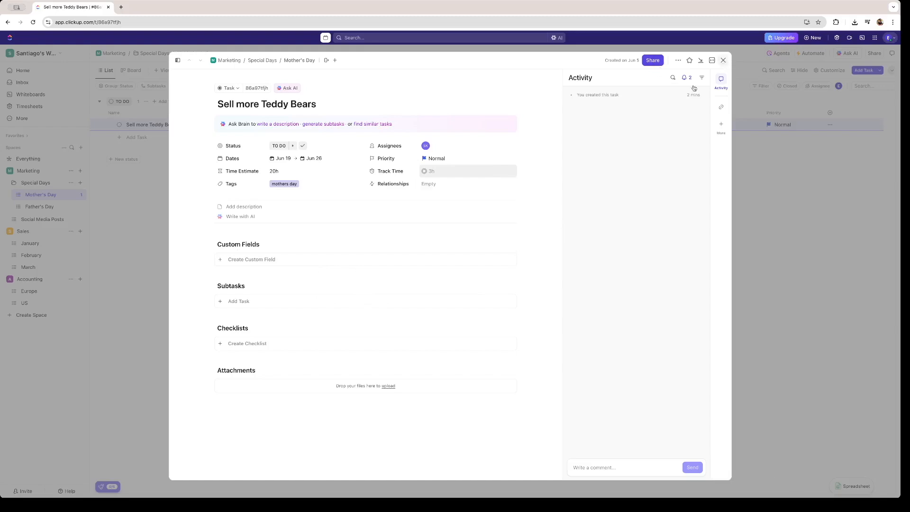
pyautogui.click(723, 60)
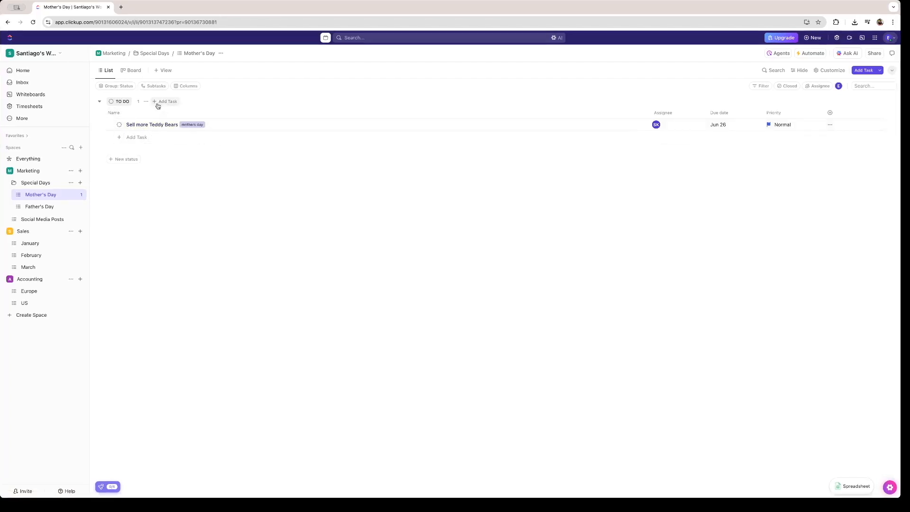
# Step: Switch the Mother's Day list to Board view and complete the 'Sell more Teddy Bears' card
pyautogui.click(132, 71)
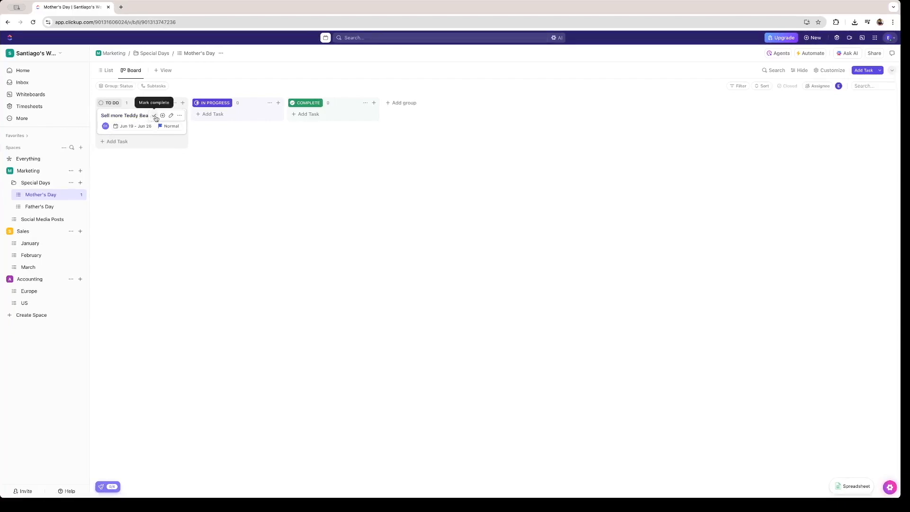
pyautogui.click(155, 116)
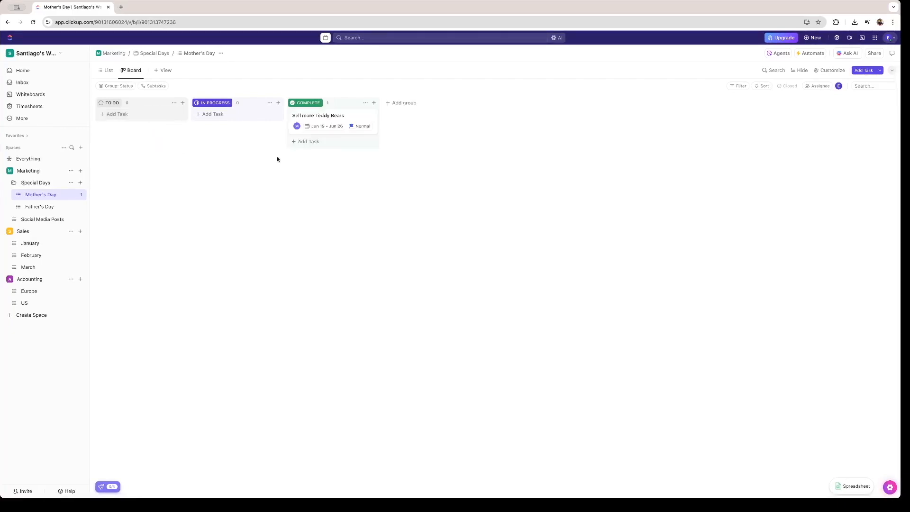